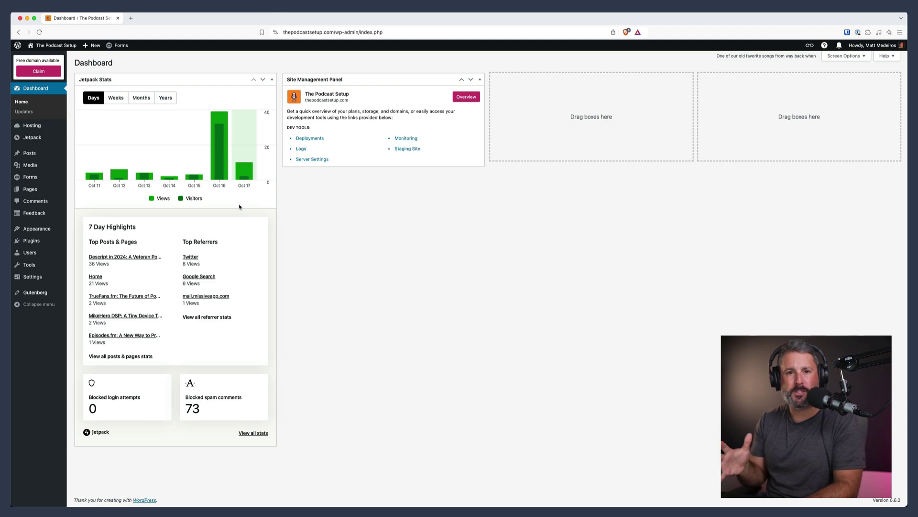
# - Bring up the command palette on The Podcast Setup dashboard with Cmd+K
pyautogui.press('super+k')
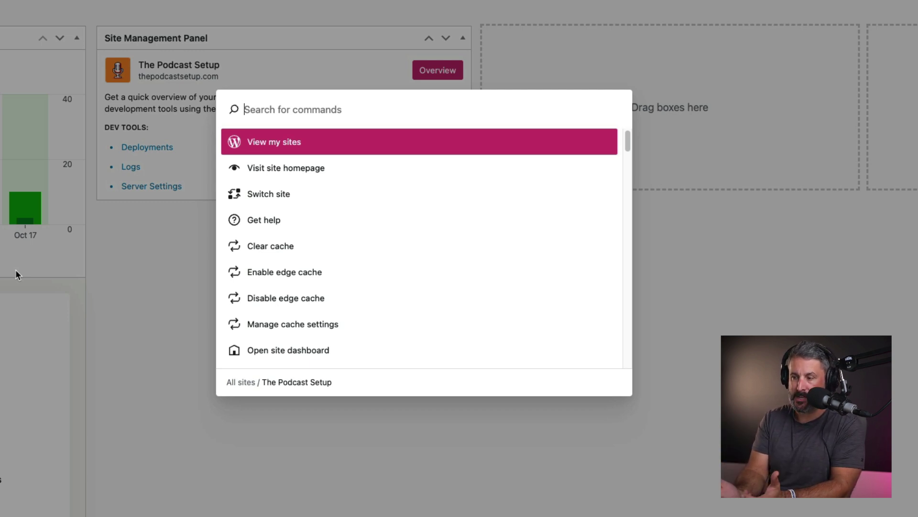
pyautogui.write('new po')
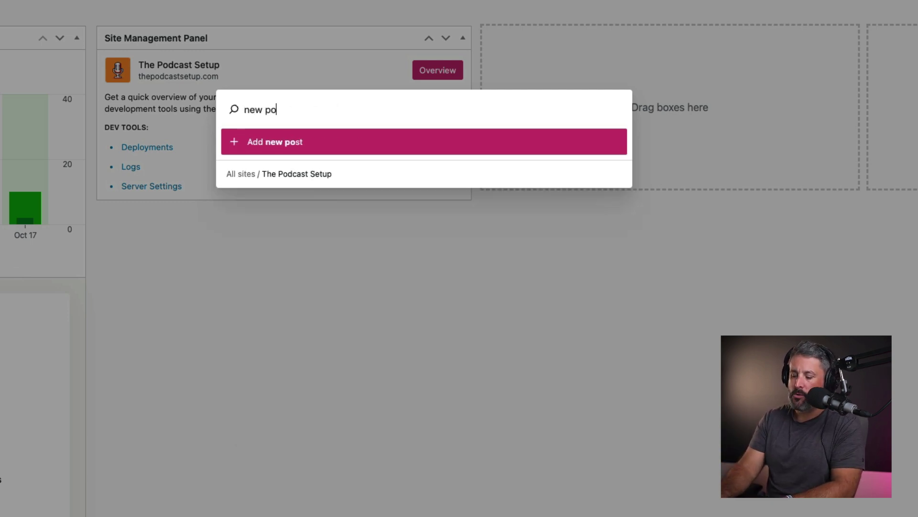
pyautogui.press('BackSpace')
pyautogui.press('BackSpace')
pyautogui.press('BackSpace')
pyautogui.press('BackSpace')
pyautogui.press('BackSpace')
pyautogui.press('BackSpace')
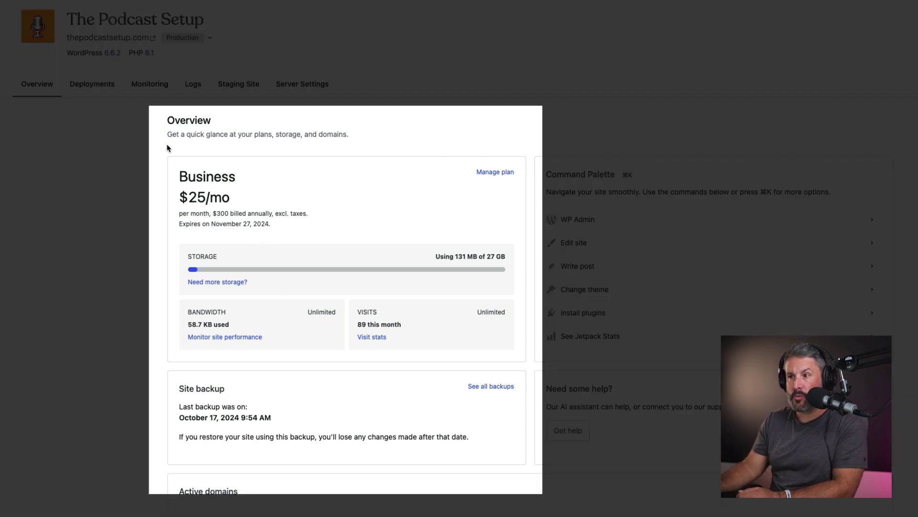
# - Open the Deployments tab to see the GitHub repository connection settings
pyautogui.moveTo(281, 280)
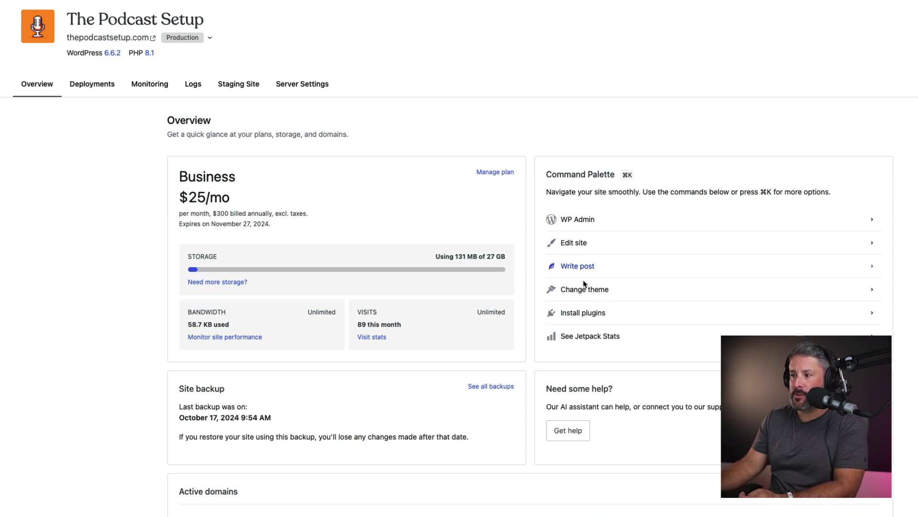
pyautogui.click(96, 89)
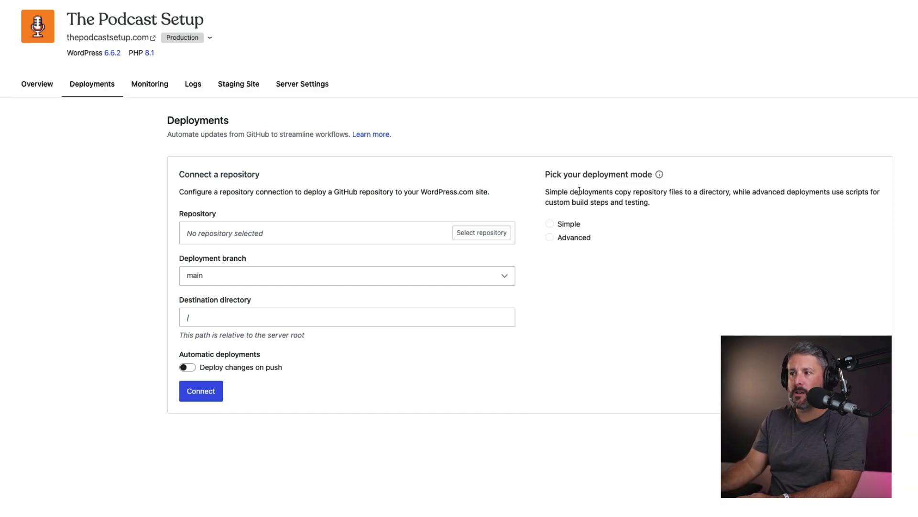
# - Review the Monitoring tab's server performance and traffic donut charts, then view the PHP error Logs
pyautogui.click(152, 88)
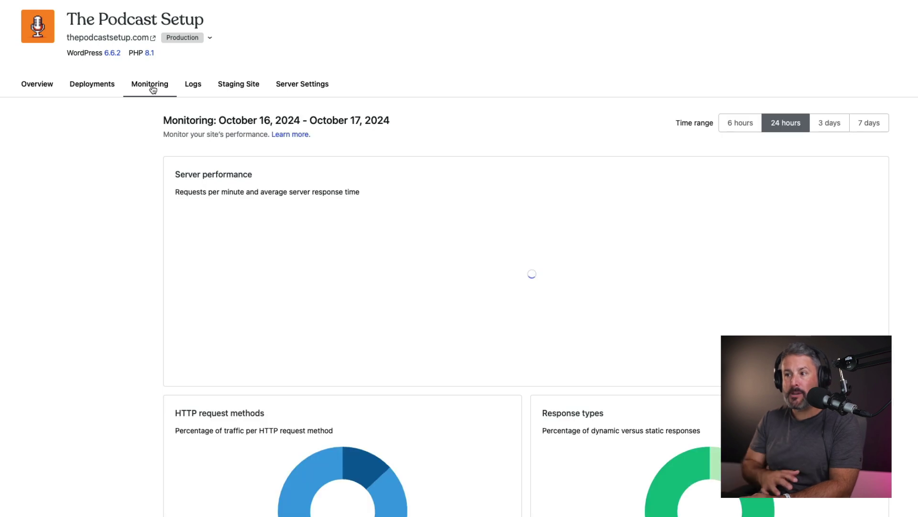
pyautogui.moveTo(435, 311)
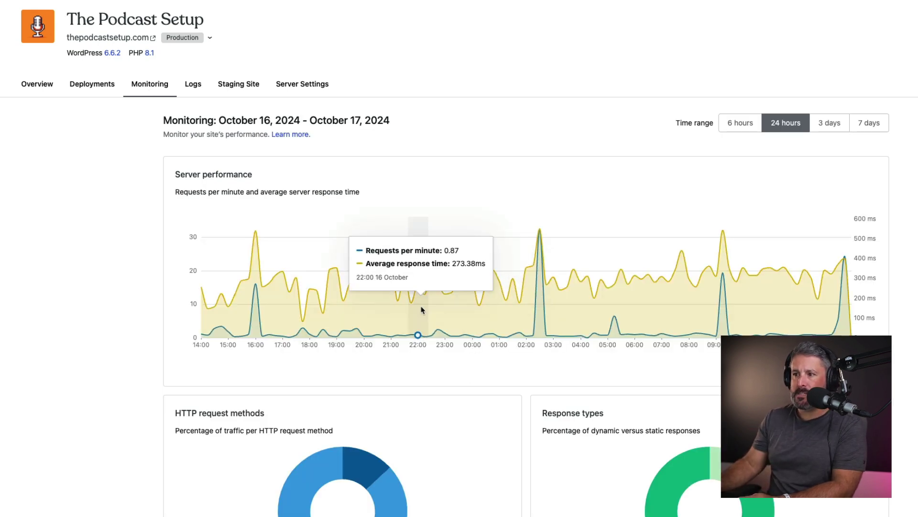
pyautogui.scroll(-5, 411, 306)
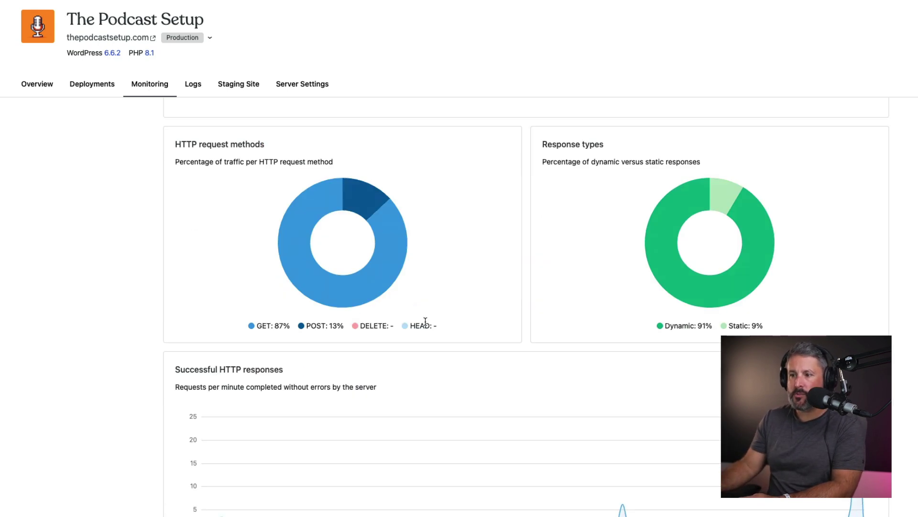
pyautogui.scroll(-4, 419, 323)
pyautogui.scroll(10, 432, 333)
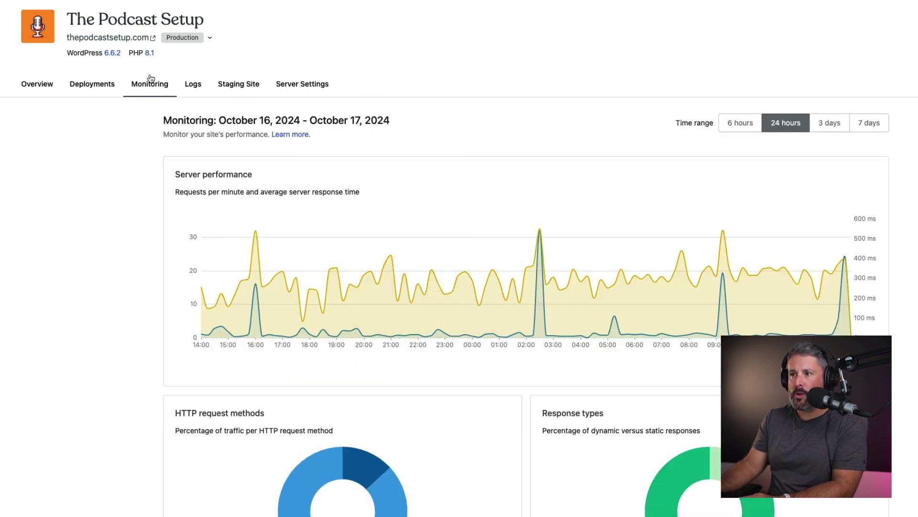
pyautogui.click(199, 86)
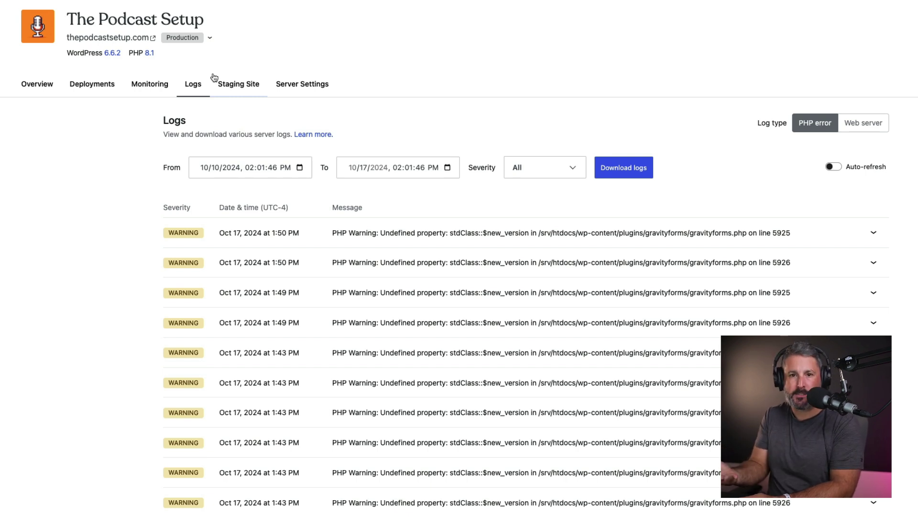
# - Go to the Staging Site tab showing the existing staging copy and sync options
pyautogui.click(242, 87)
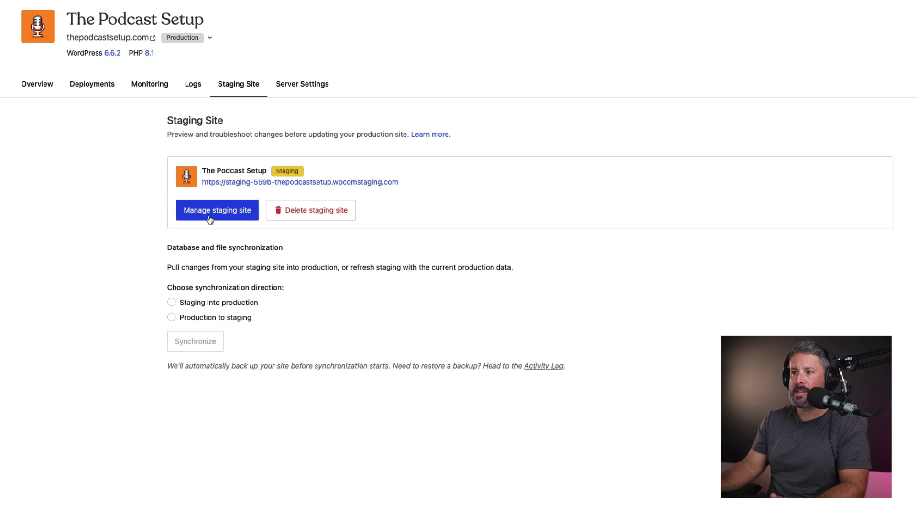
# - Compare 'Staging into production' and 'Production to staging' sync options, then open Server Settings
pyautogui.click(173, 302)
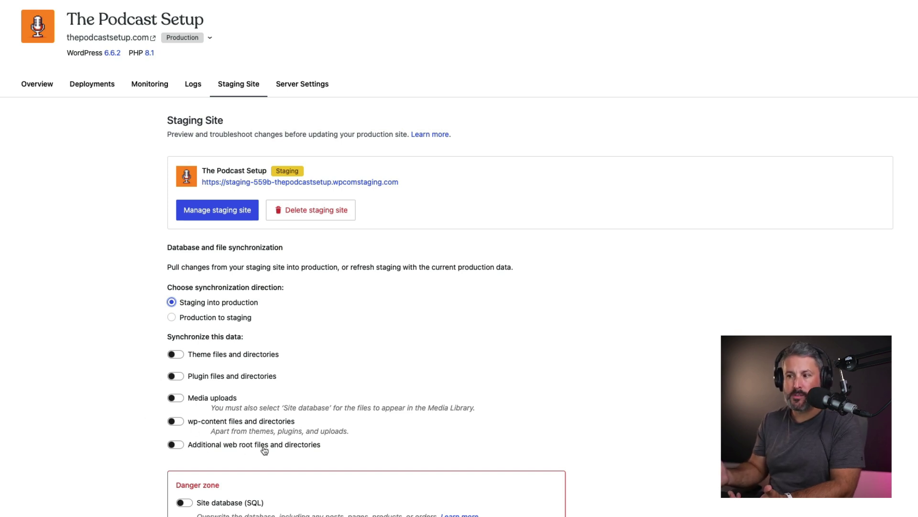
pyautogui.click(172, 318)
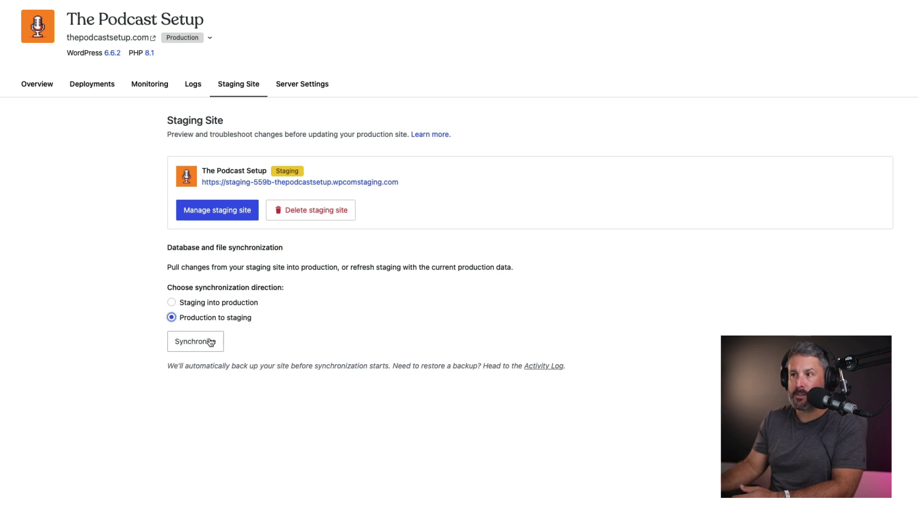
pyautogui.click(303, 86)
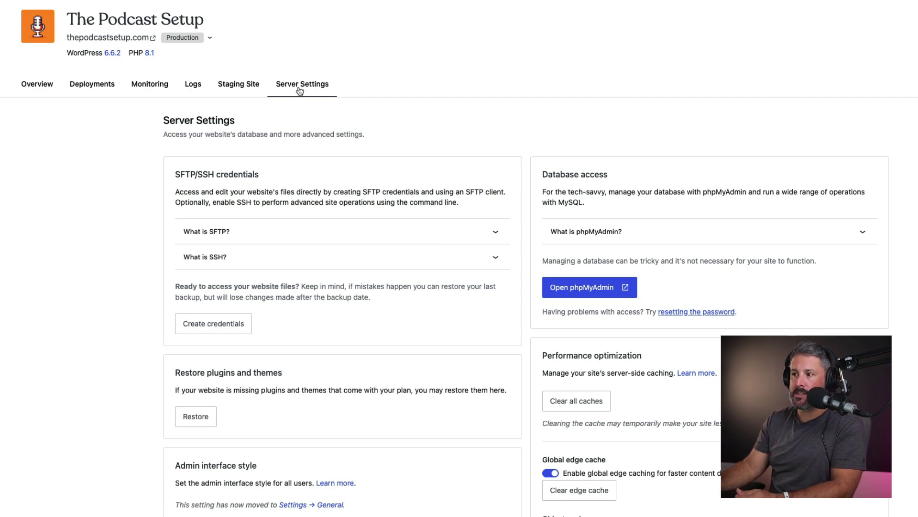
# - Scroll through the SFTP/SSH, phpMyAdmin and cache sections of Server Settings
pyautogui.scroll(-5, 534, 389)
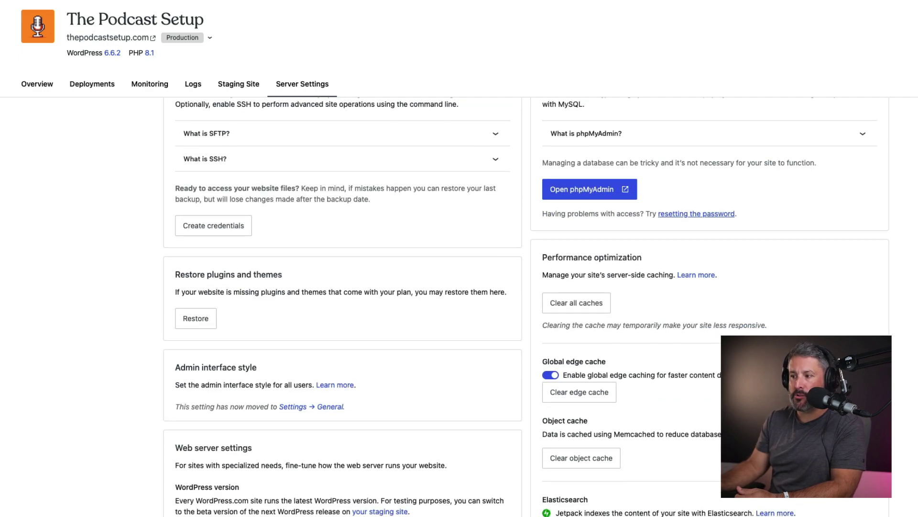
pyautogui.scroll(5, 258, 490)
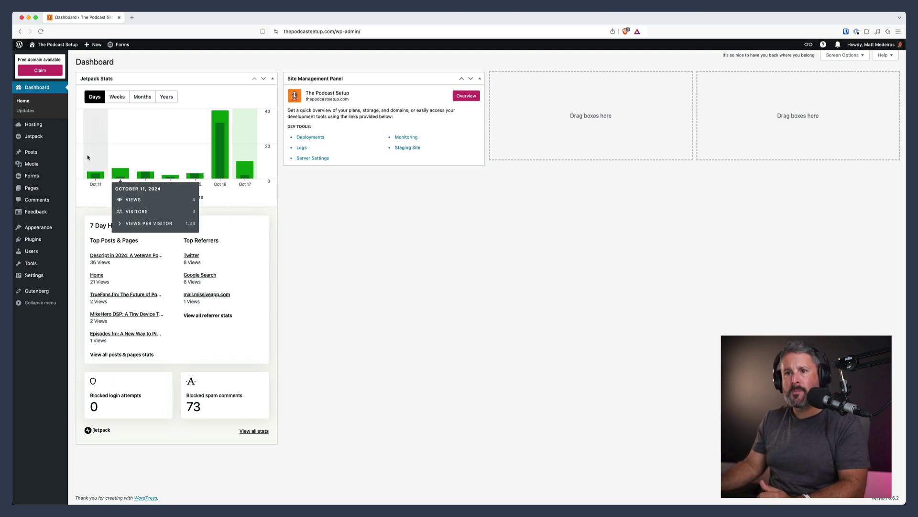
# - Open Jetpack Stats and view its Insights and Subscribers tabs
pyautogui.click(49, 138)
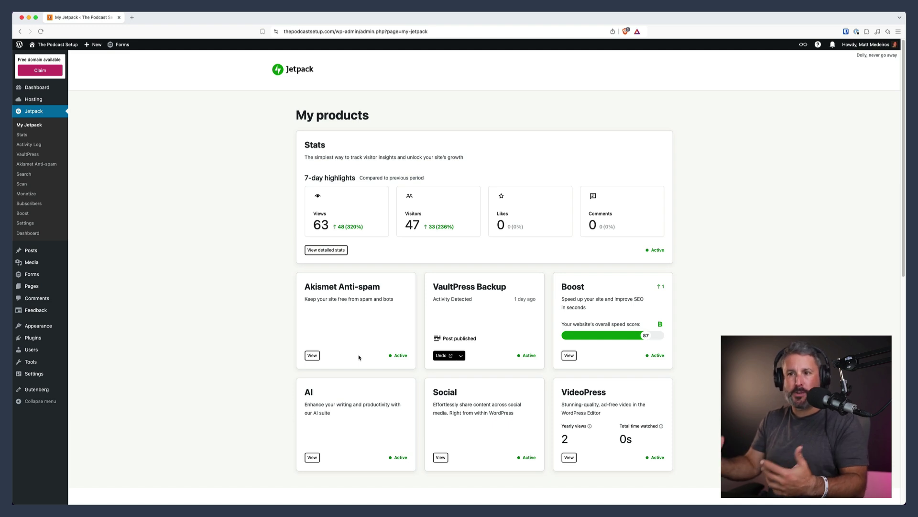
pyautogui.click(22, 134)
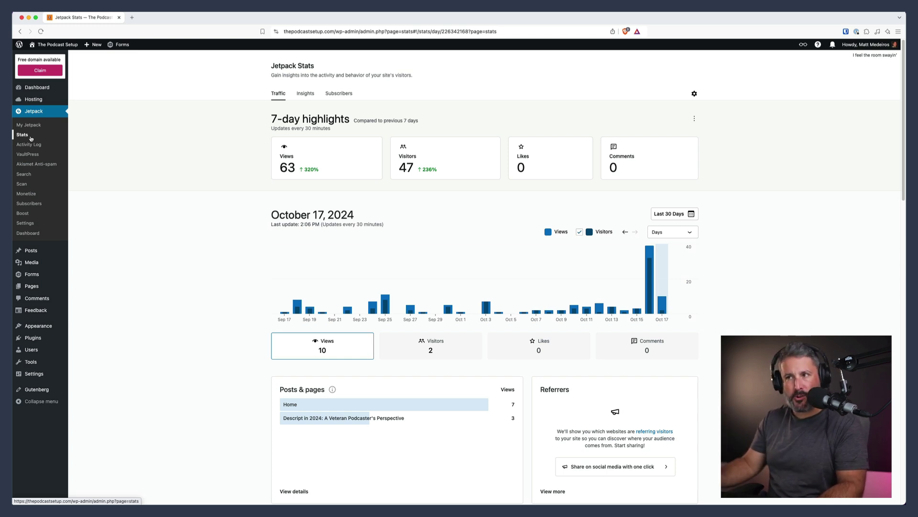
pyautogui.click(301, 97)
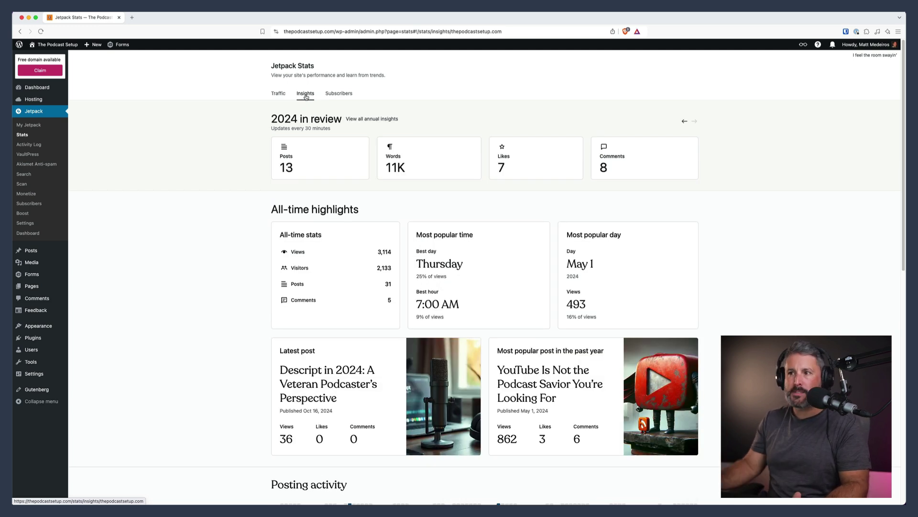
pyautogui.click(331, 94)
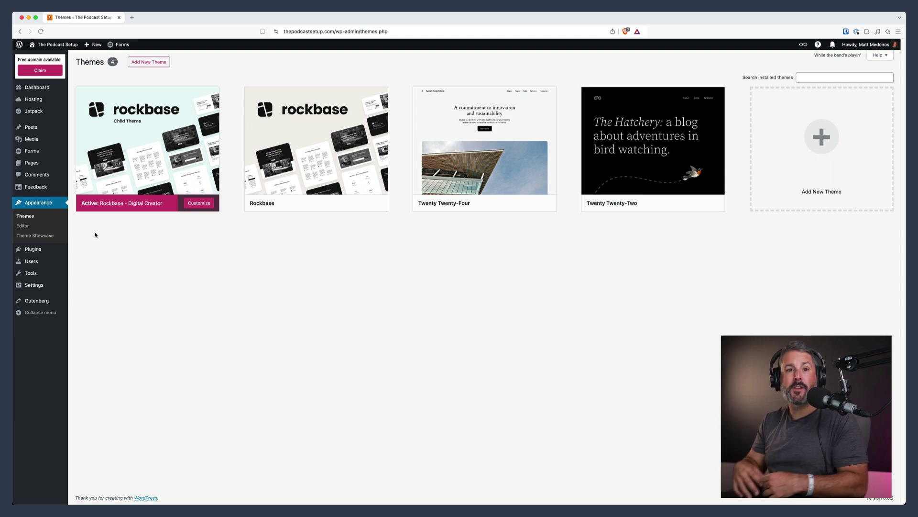
# - Browse the Theme Showcase's recommended themes like Cubico, Cottage, Kamala and Raconteur, plus partner themes
pyautogui.click(47, 237)
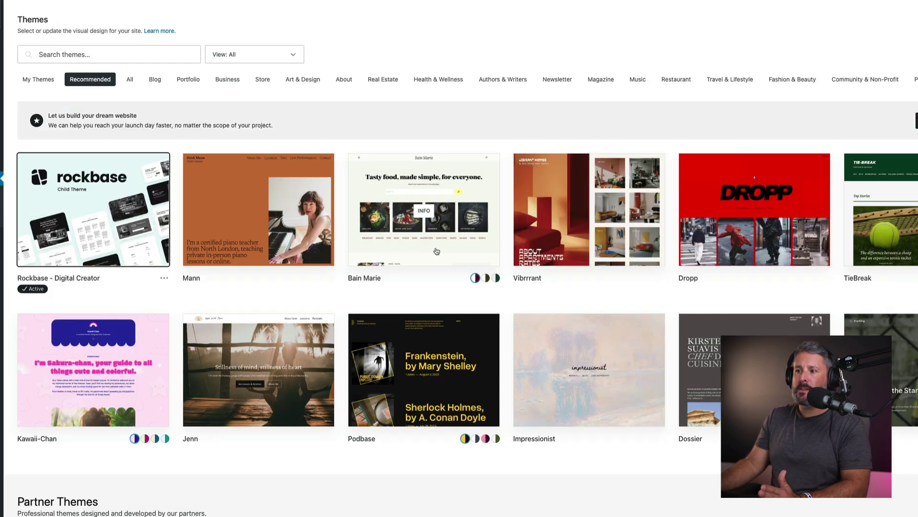
pyautogui.moveTo(500, 250)
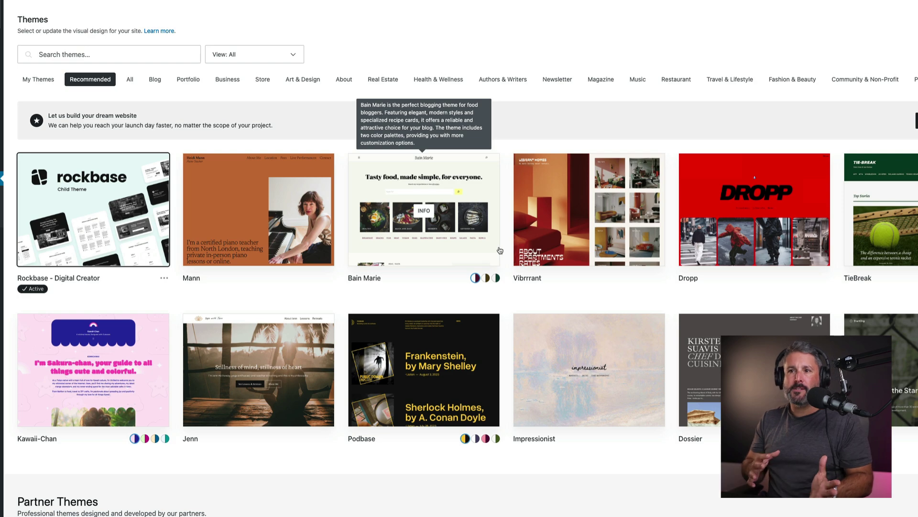
pyautogui.scroll(-9, 478, 272)
pyautogui.scroll(4, 464, 294)
pyautogui.scroll(4, 464, 294)
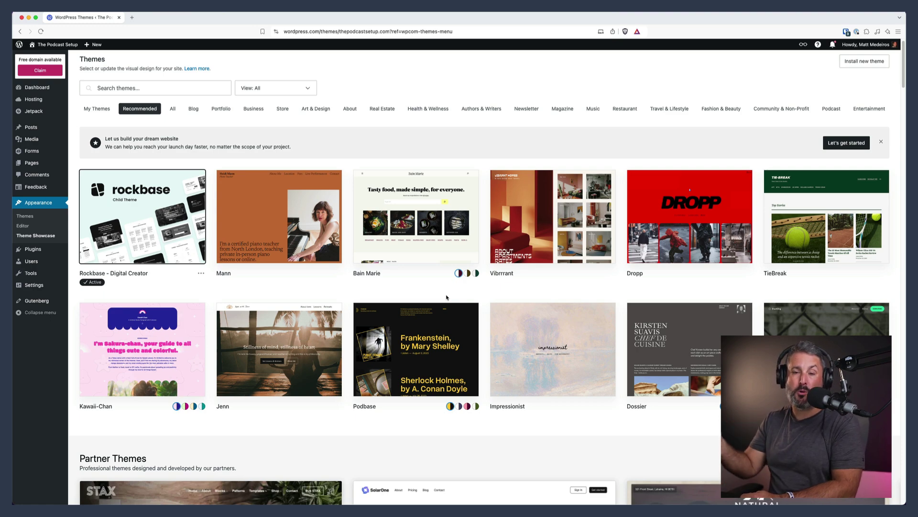
pyautogui.scroll(-4, 434, 293)
pyautogui.scroll(-6, 434, 293)
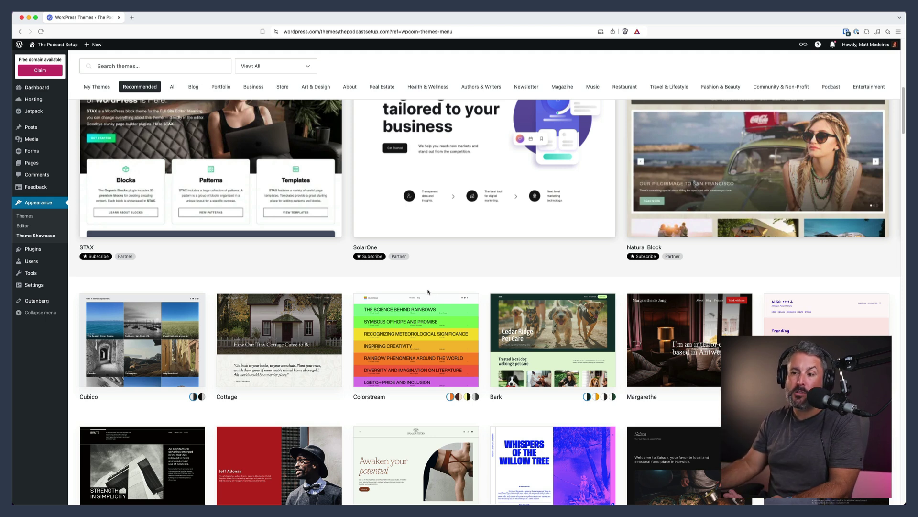
pyautogui.scroll(-5, 427, 296)
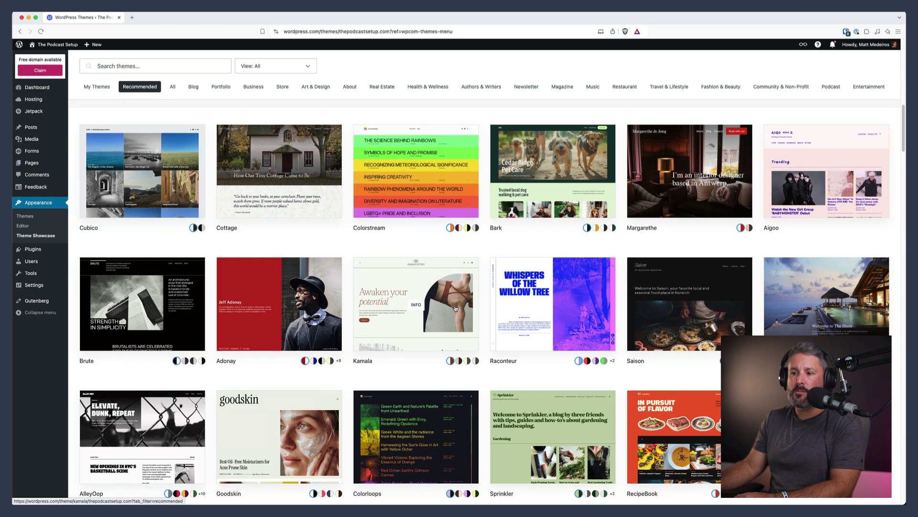
pyautogui.moveTo(454, 308)
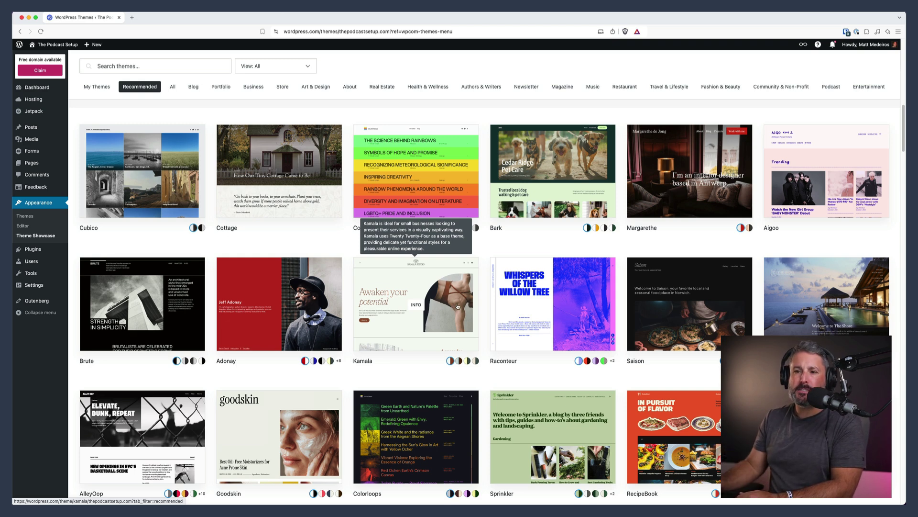
# - Go to Plugins, then browse the plugin Marketplace
pyautogui.click(36, 249)
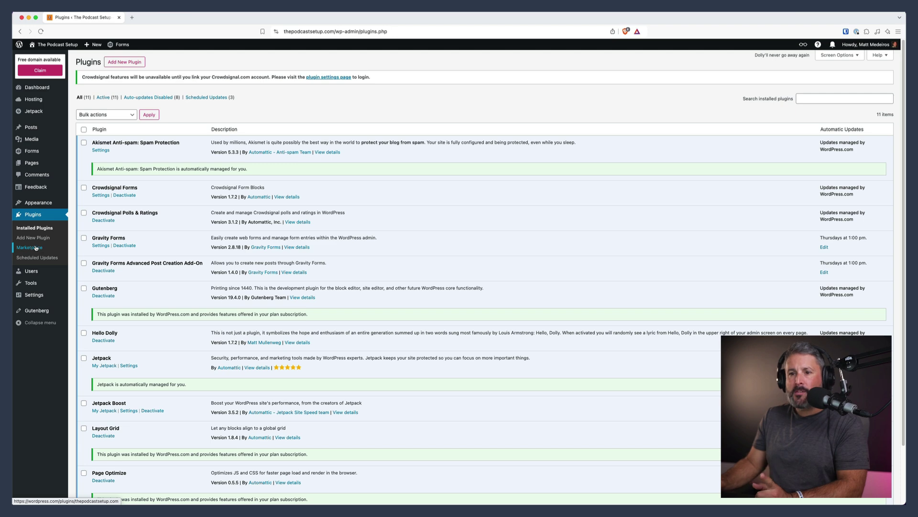
pyautogui.click(36, 247)
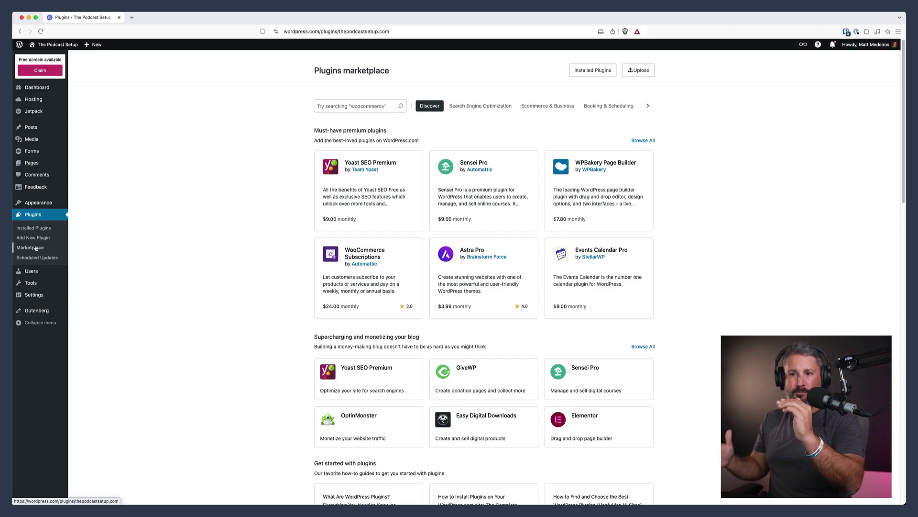
pyautogui.scroll(-10, 391, 283)
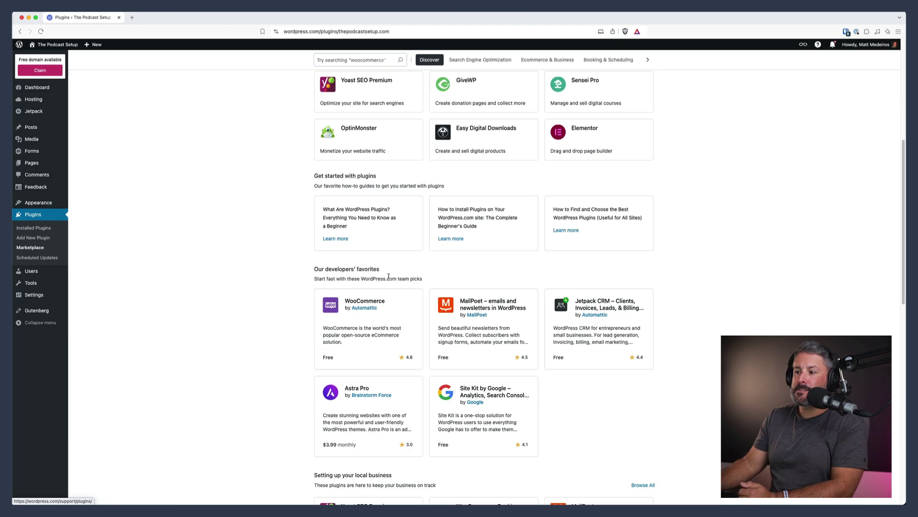
pyautogui.scroll(9, 392, 285)
pyautogui.scroll(1, 392, 286)
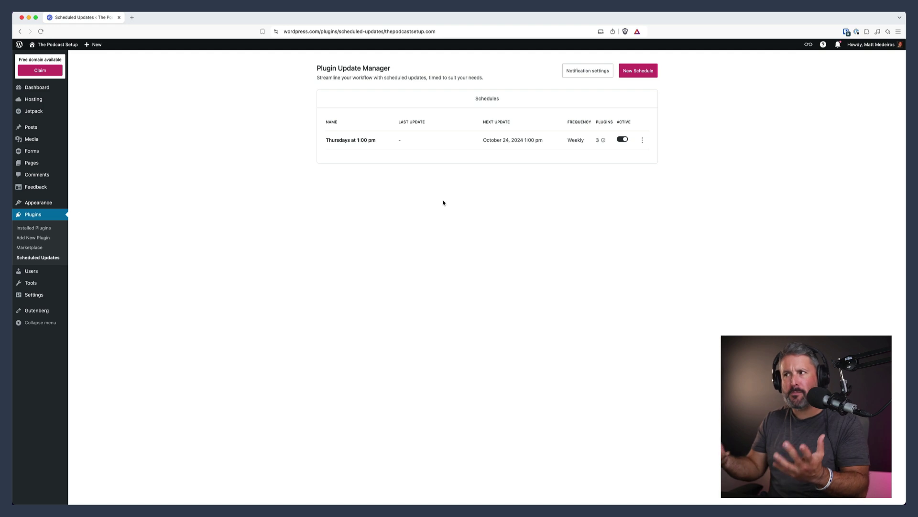
# - Open the Thursday 1:00 pm update schedule's options menu and choose Edit
pyautogui.click(643, 140)
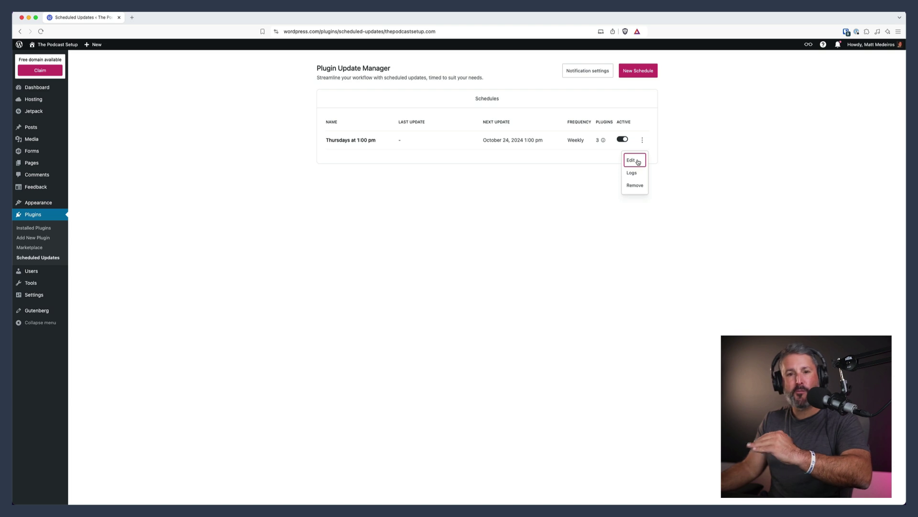
pyautogui.click(638, 162)
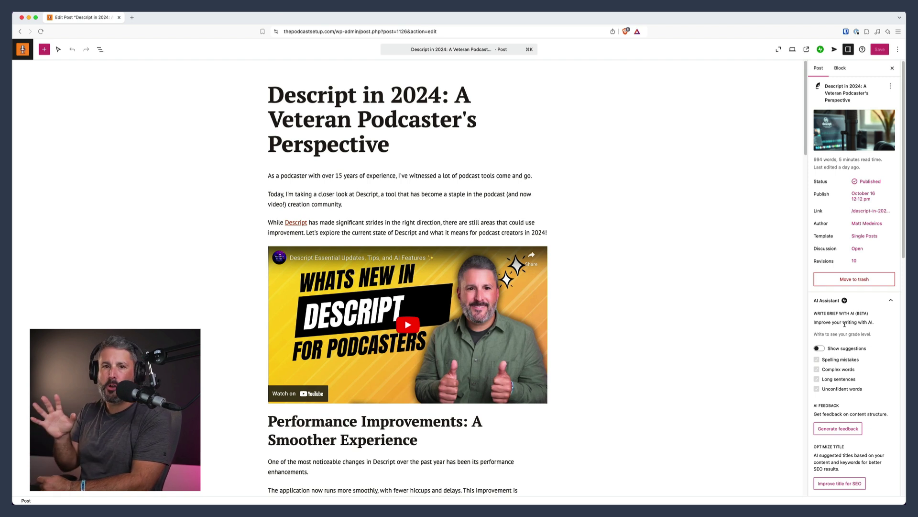
pyautogui.scroll(-5, 851, 345)
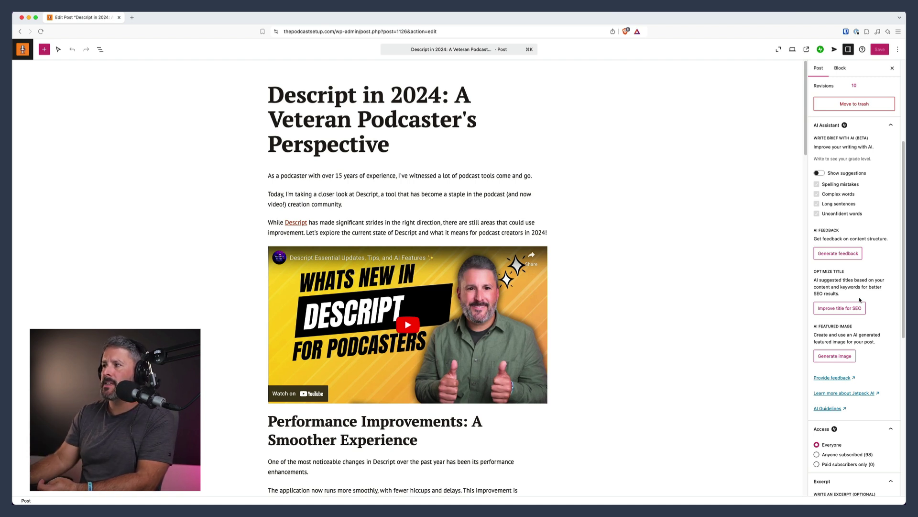
pyautogui.scroll(5, 845, 301)
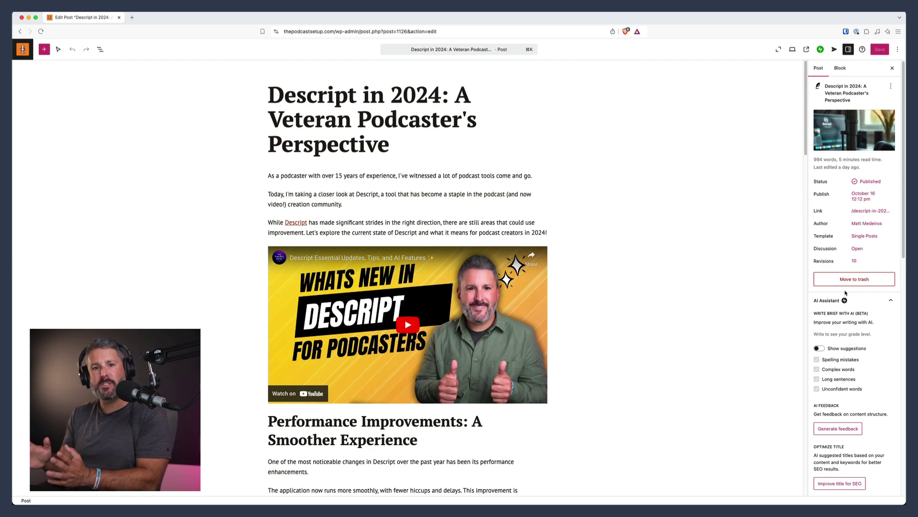
pyautogui.scroll(-1, 840, 383)
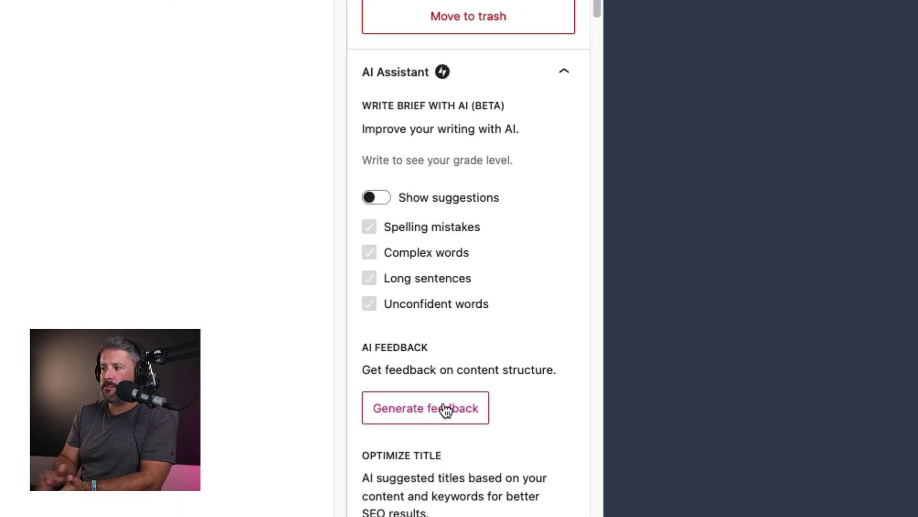
pyautogui.scroll(-4, 430, 373)
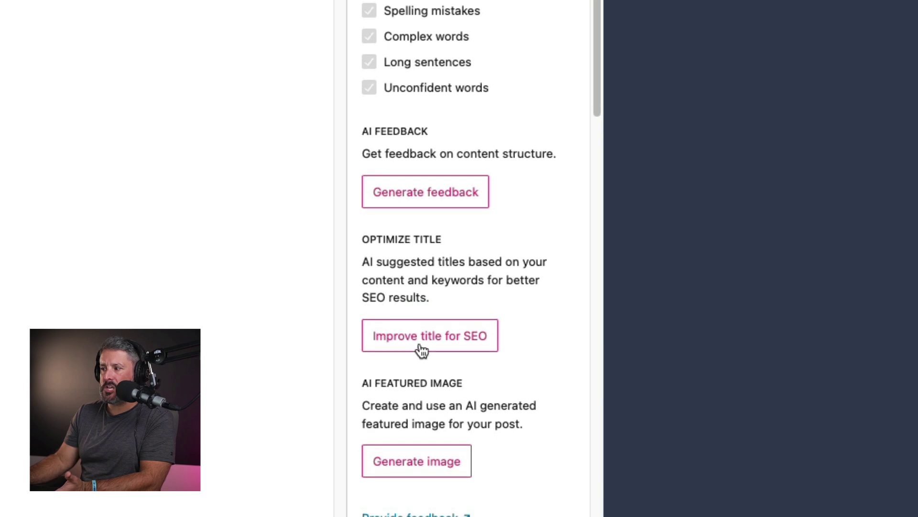